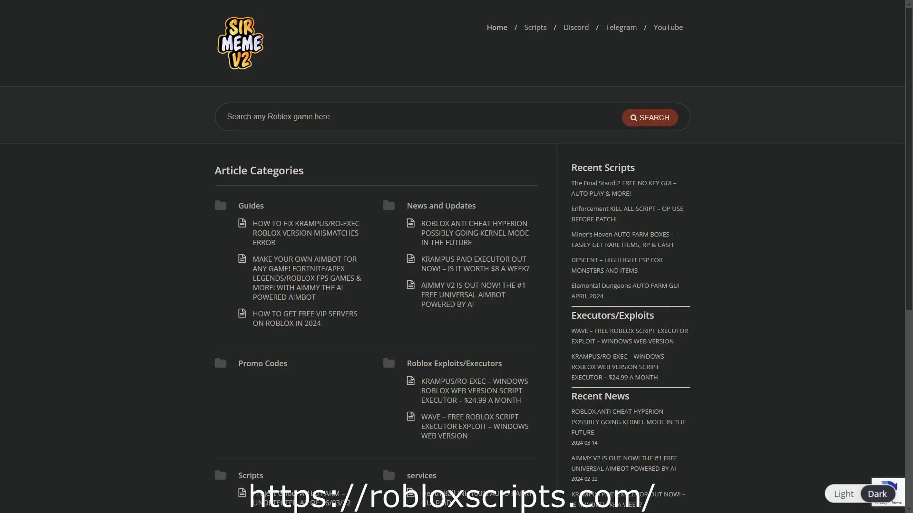
- Scroll the robloxscripts.com post list and open the CRYPTIC FREE ANDROID EXECUTOR JULY 2024 article
scroll(457, 257, "down", 3)
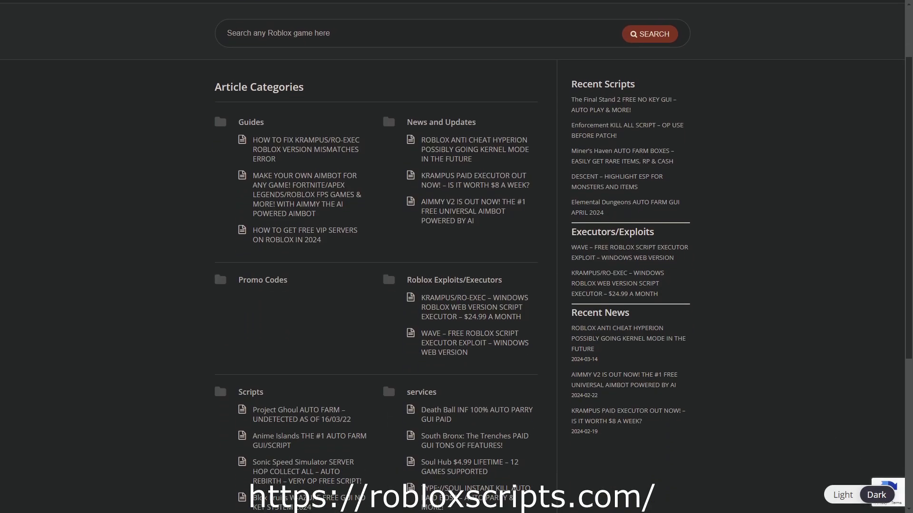
scroll(456, 257, "down", 2)
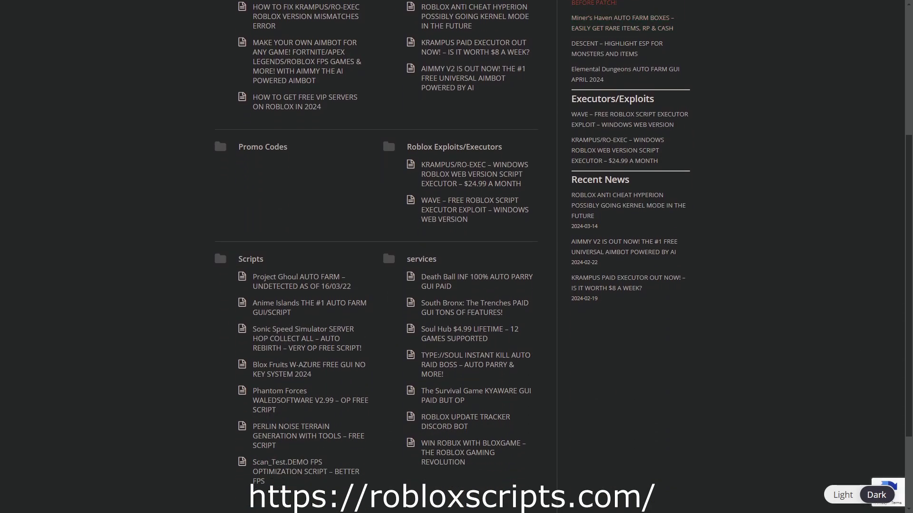
left_click(594, 3)
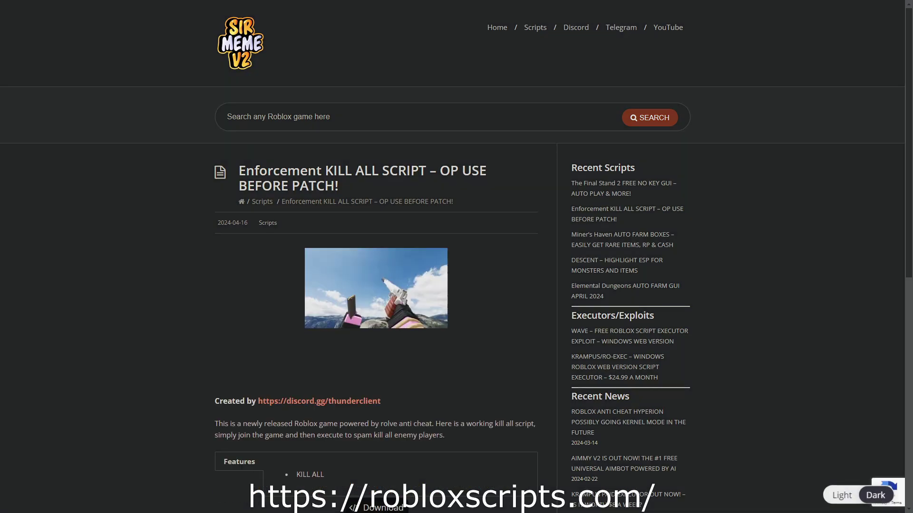
scroll(456, 256, "down", 3)
scroll(456, 256, "down", 1)
left_click(375, 326)
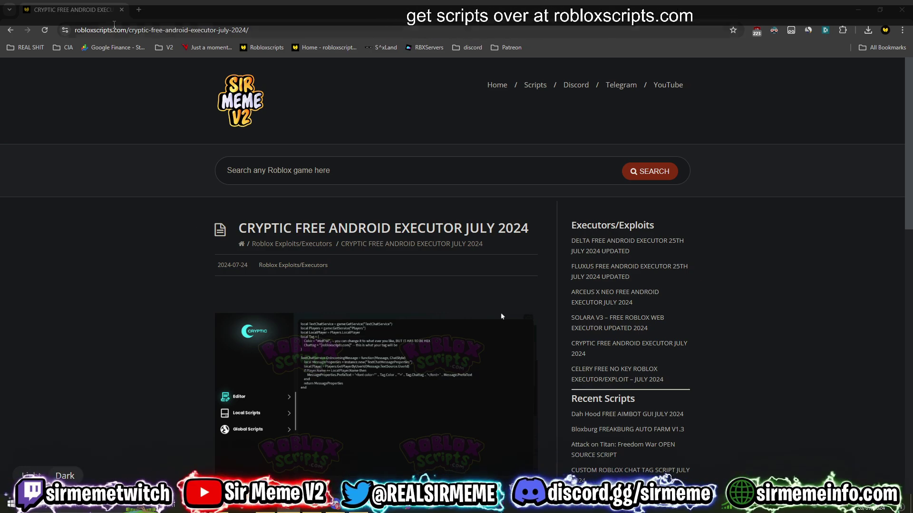
- Dismiss the article's pop-up ad tab and follow DOWNLOAD LATEST VERSION HERE to the Cryptic Linkvertise page
scroll(213, 236, "down", 5)
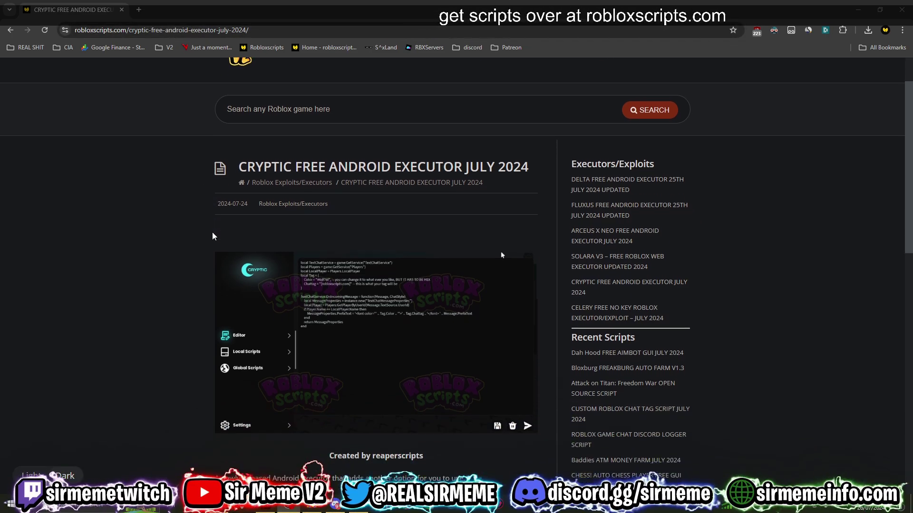
scroll(213, 236, "up", 3)
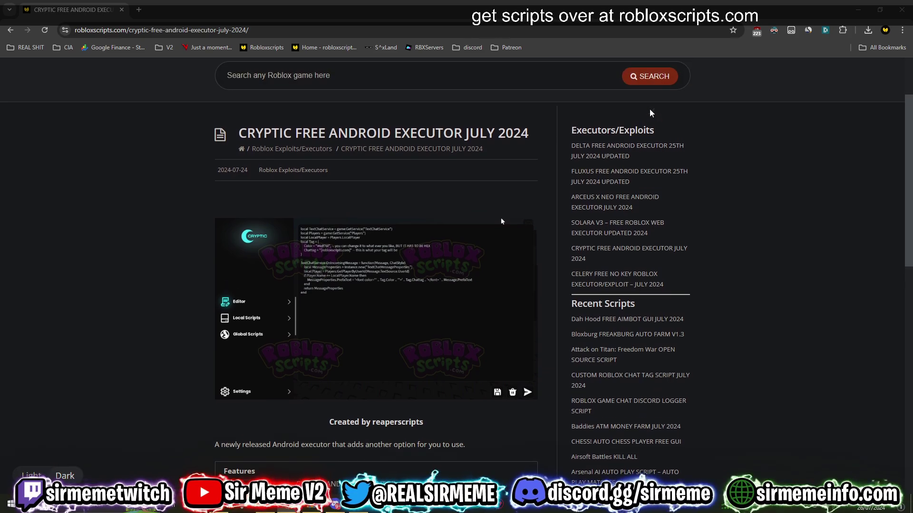
scroll(182, 335, "down", 7)
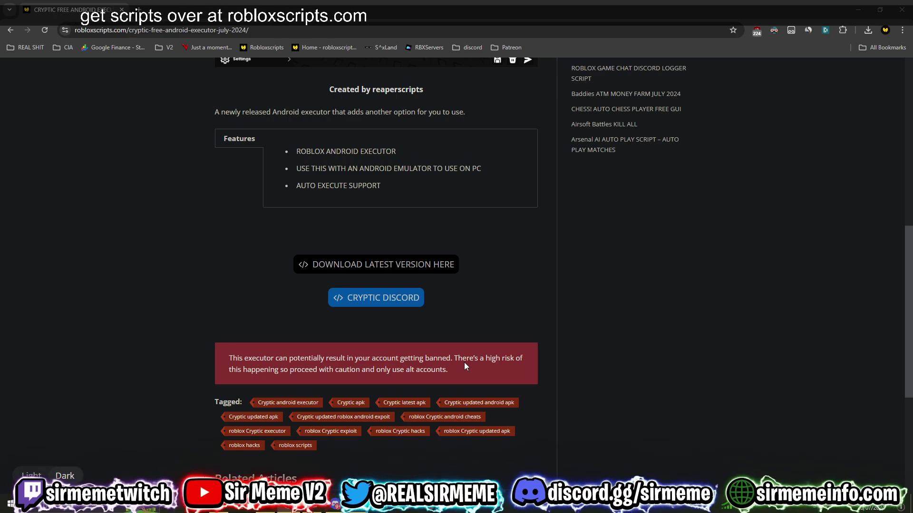
scroll(464, 363, "up", 1)
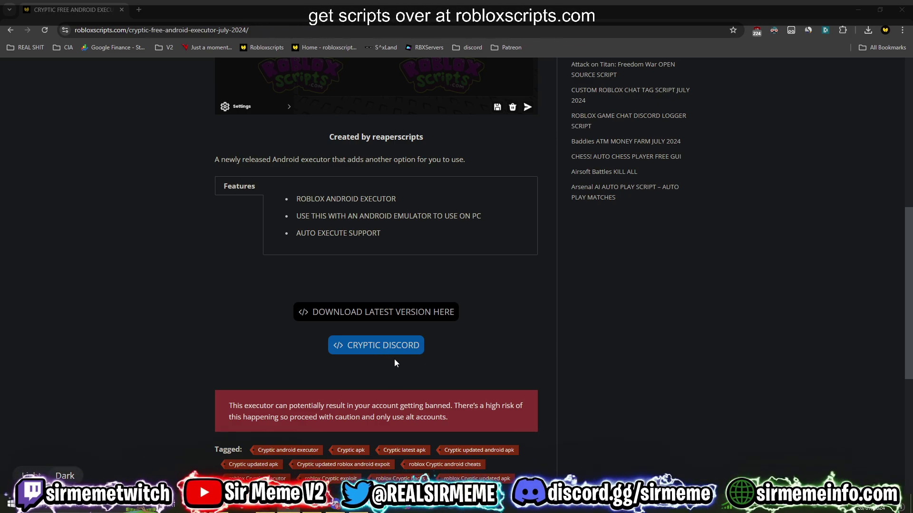
left_click(202, 274)
left_click(234, 10)
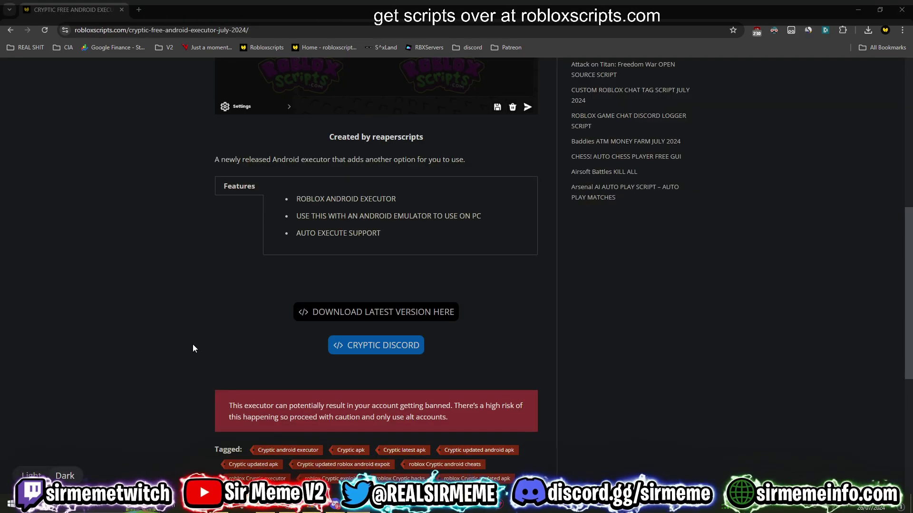
left_click(364, 315)
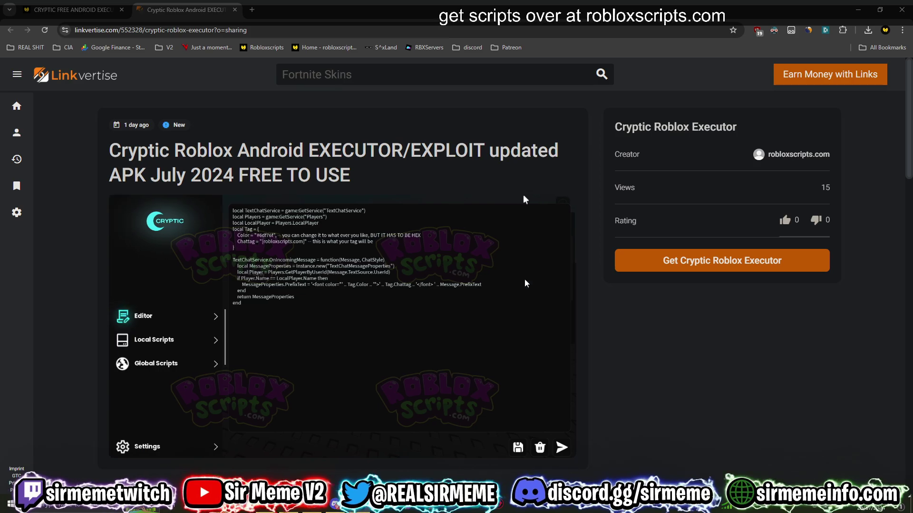
- Open bypass.city in a new tab, then request the Cryptic Roblox Executor download on Linkvertise
left_click(251, 9)
type("bypasss.cit")
key("Return")
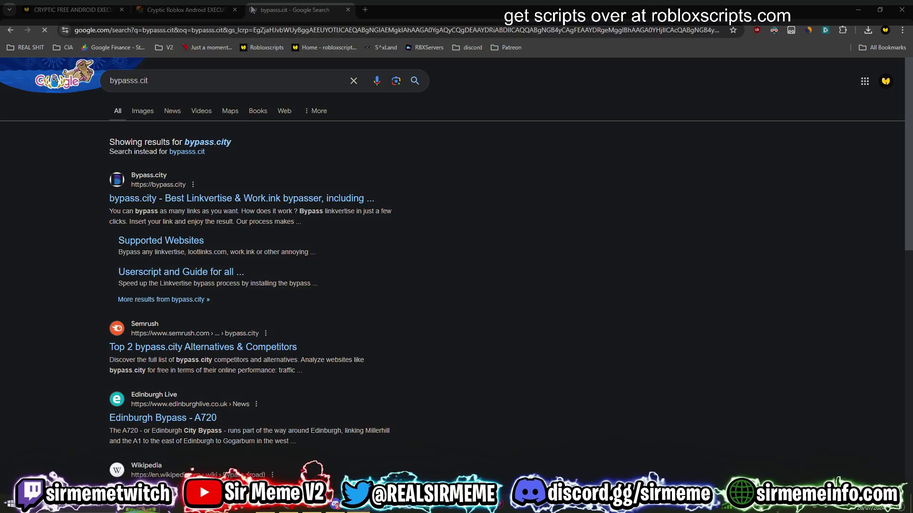
left_click(194, 199)
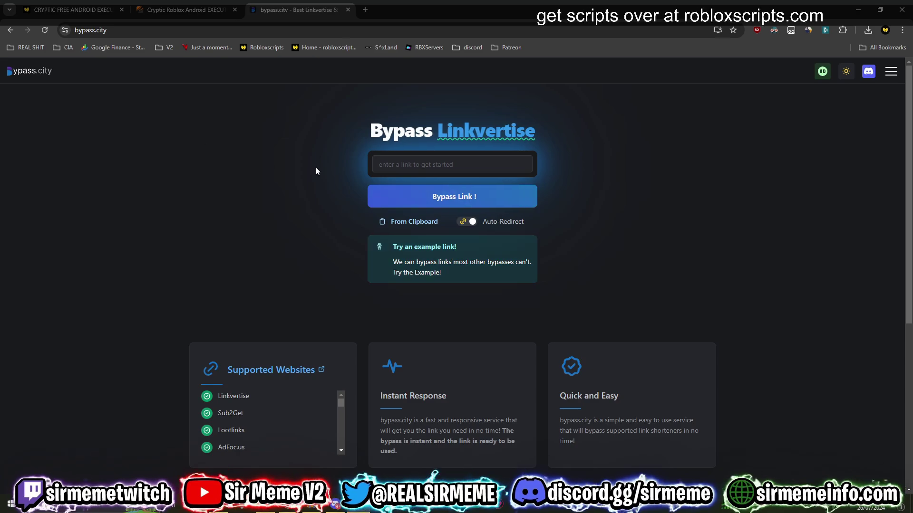
left_click(184, 3)
left_click(618, 269)
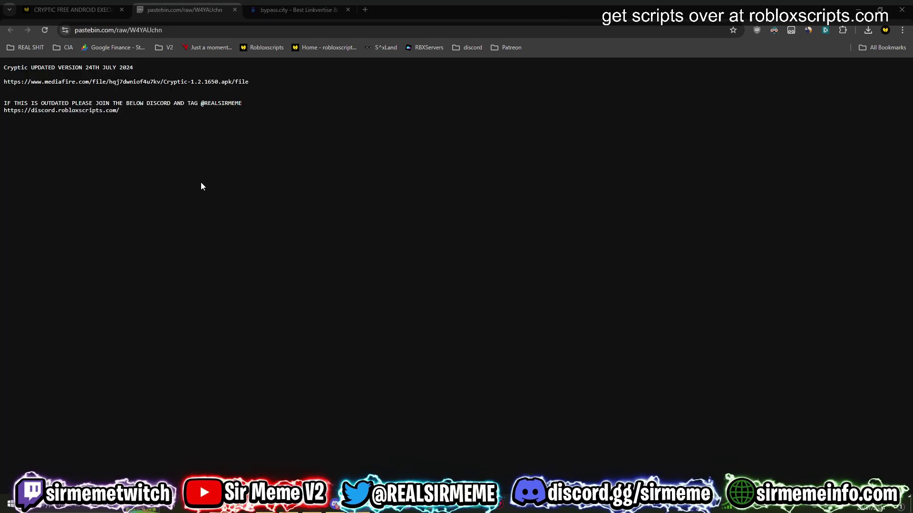
- Select and copy the MediaFire link line from the Pastebin note
left_click(158, 30)
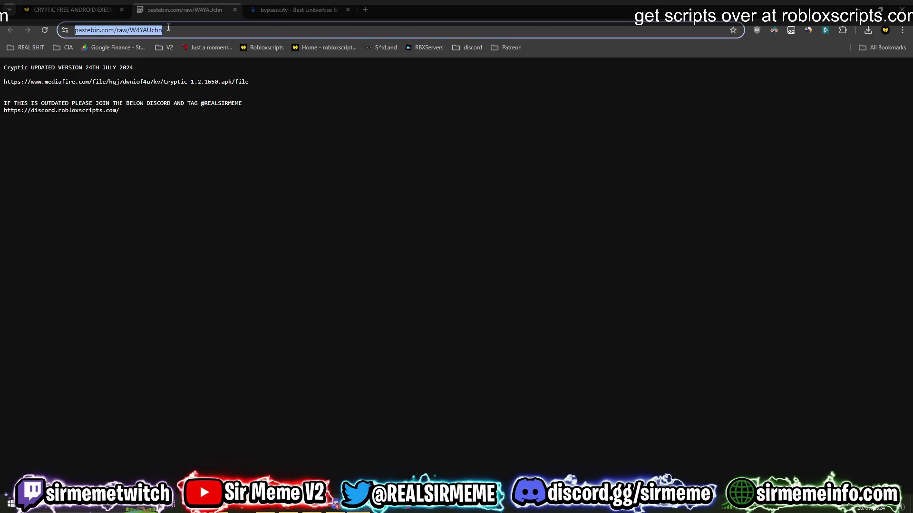
left_click(342, 136)
left_click_drag(232, 83, 120, 111)
left_click(122, 98)
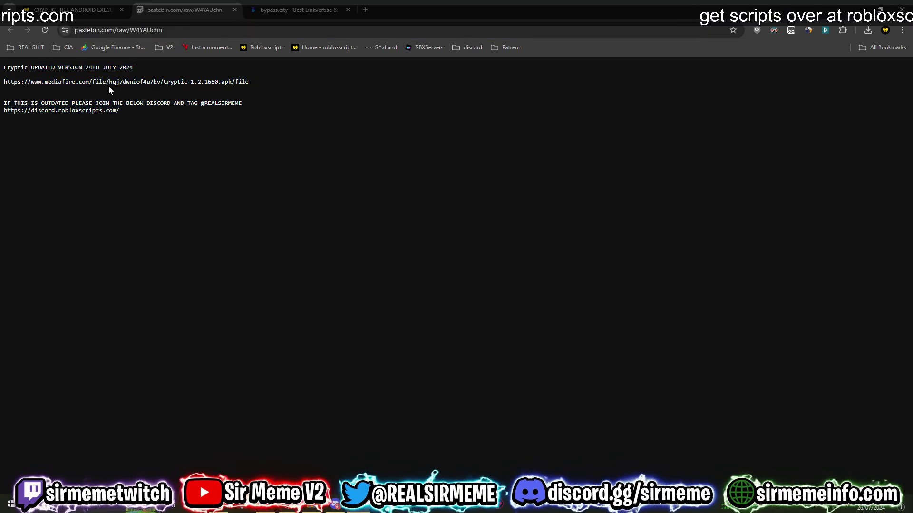
triple_click(56, 68)
triple_click(59, 81)
left_click(108, 115)
triple_click(109, 114)
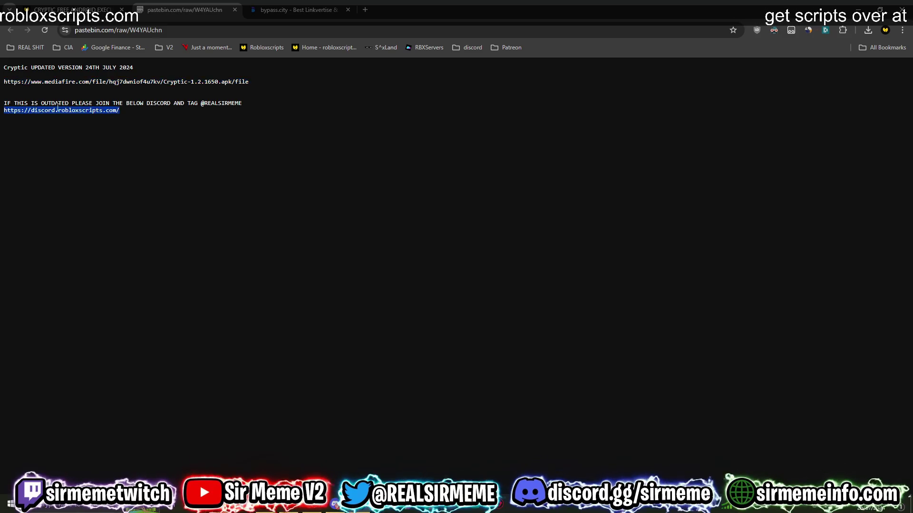
triple_click(99, 84)
key("ctrl+c")
- Load the copied MediaFire link and start downloading Cryptic-1.2.1650.apk
left_click(185, 30)
key("ctrl+v")
key("Return")
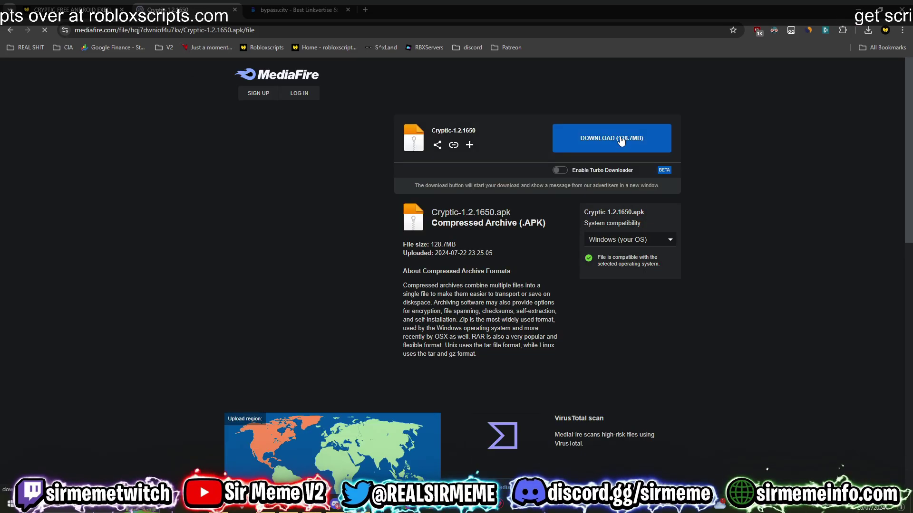
left_click(621, 138)
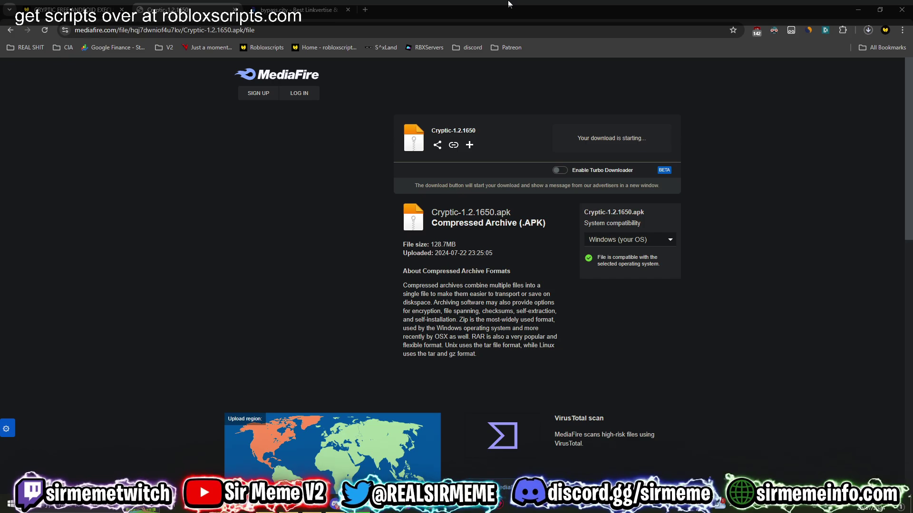
- Restore Chrome to a smaller window and launch LDPlayer9 from the desktop
left_click_drag(552, 4, 678, 10)
double_click(20, 15)
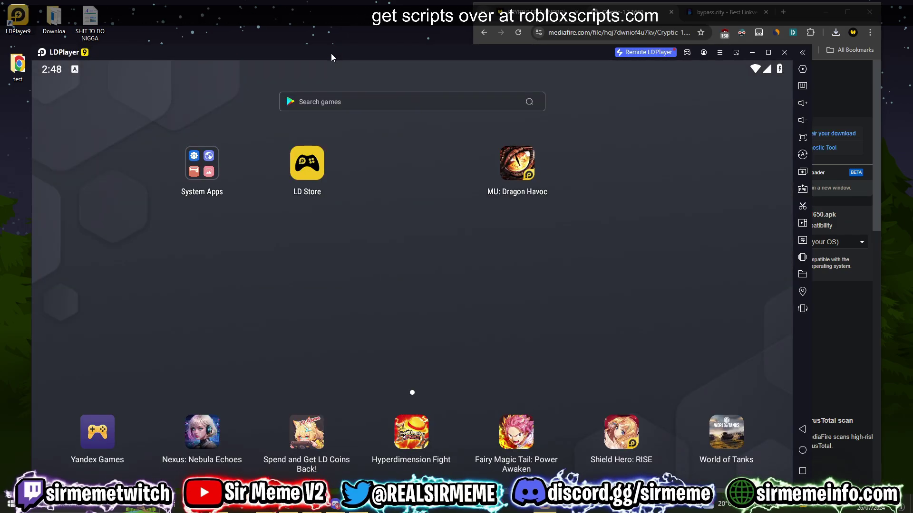
- Drag the downloaded Cryptic APK from Chrome's downloads list into LDPlayer to install Roblox
left_click_drag(341, 57, 342, 54)
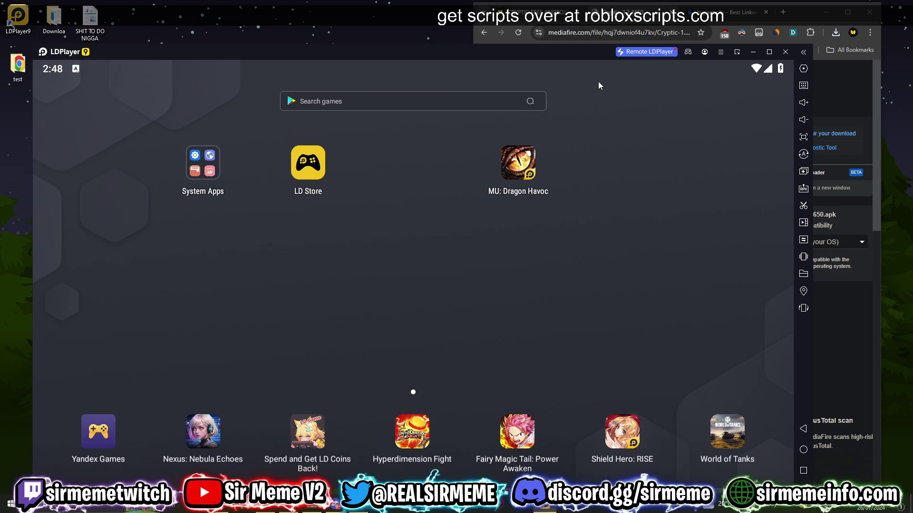
left_click(842, 78)
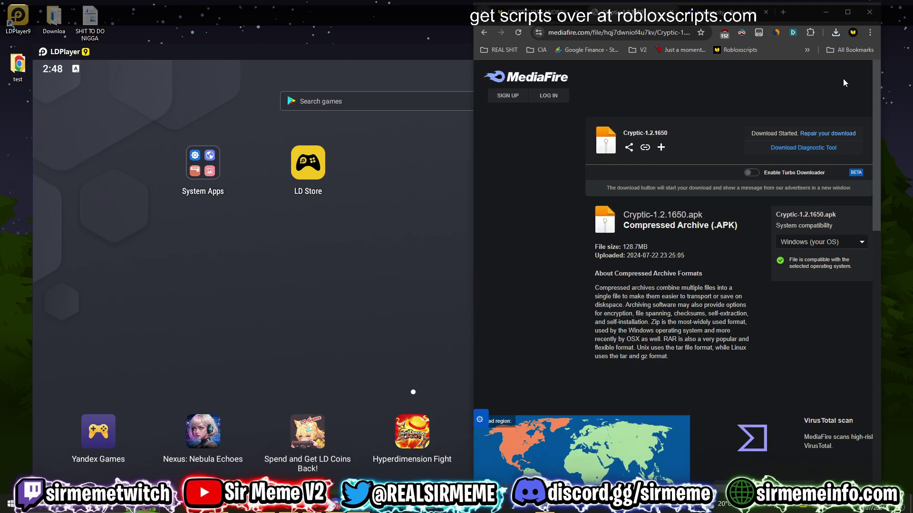
left_click(836, 32)
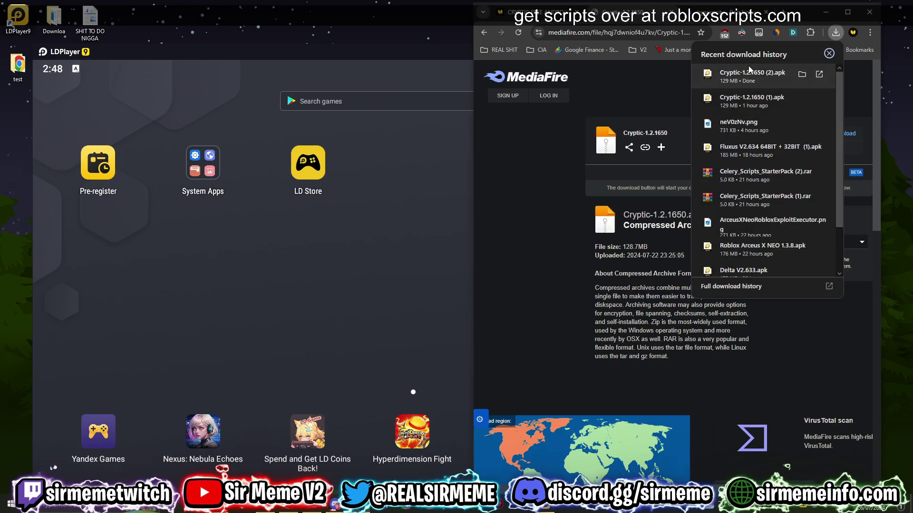
left_click_drag(751, 76, 389, 222)
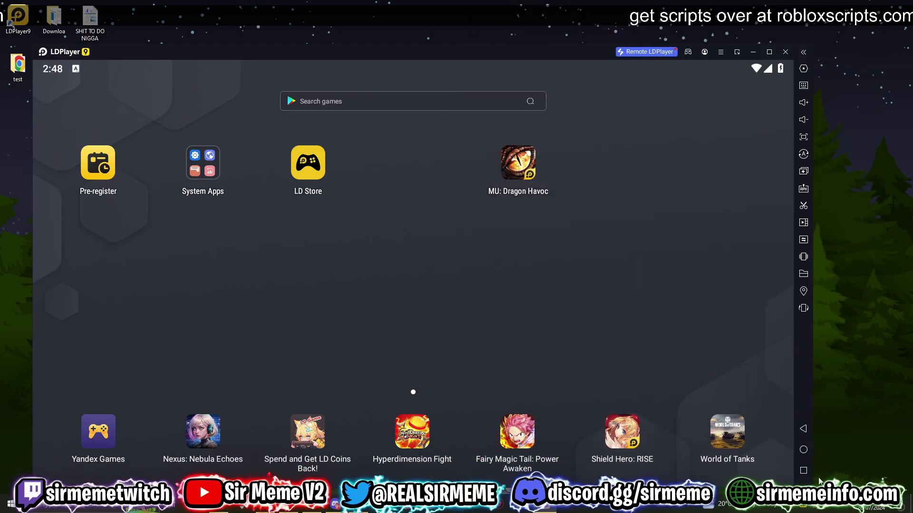
left_click_drag(494, 50, 547, 60)
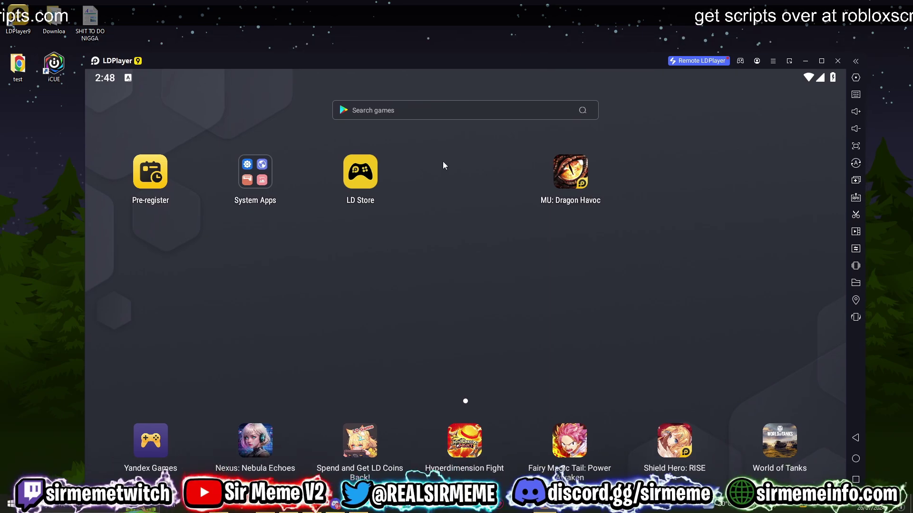
left_click_drag(354, 63, 350, 59)
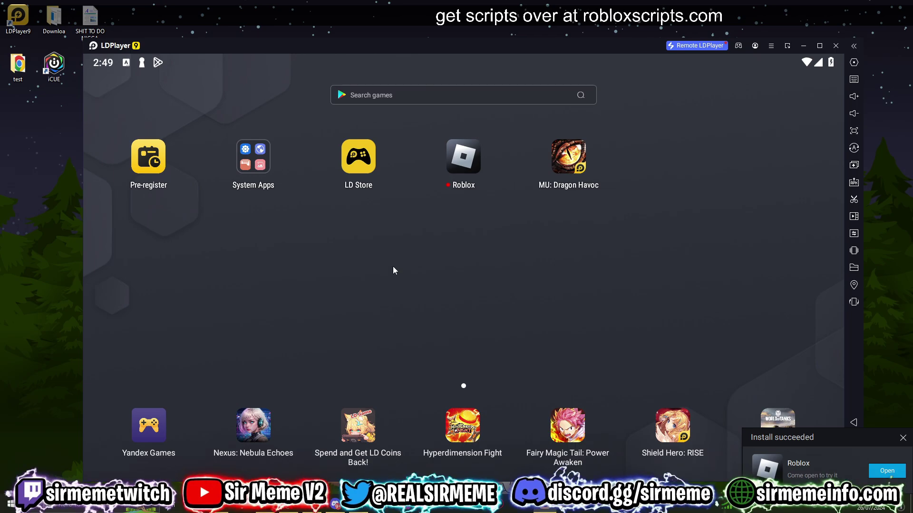
- Launch Roblox, search 'baseplate', and play the first result, 'a literal baseplate.'
left_click(467, 161)
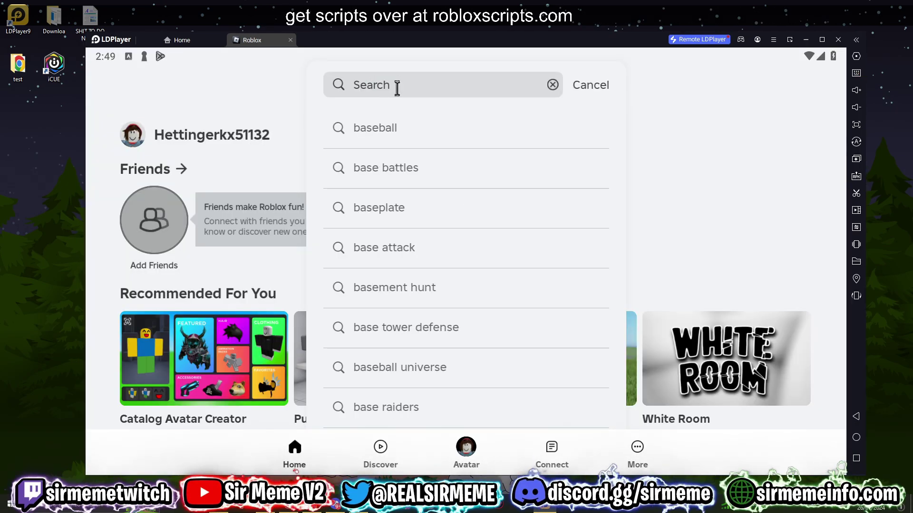
type("baseplate")
key("Return")
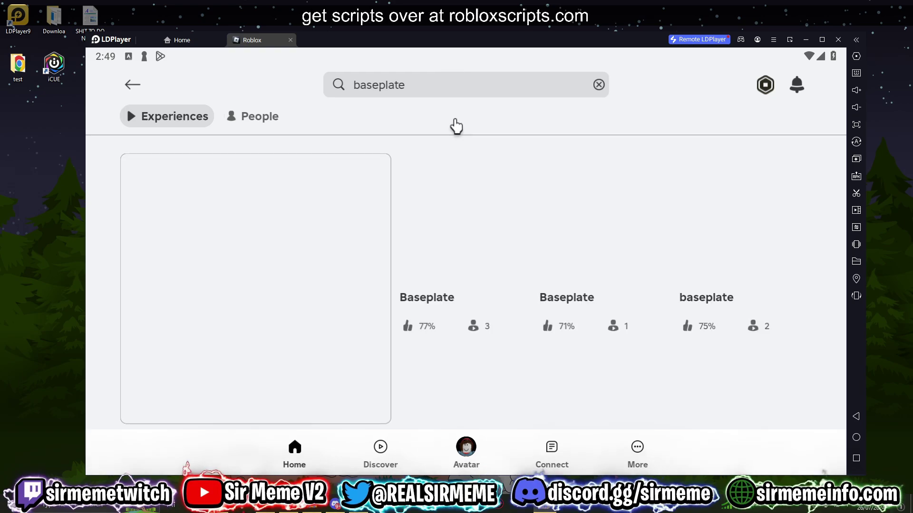
left_click(346, 262)
left_click(335, 235)
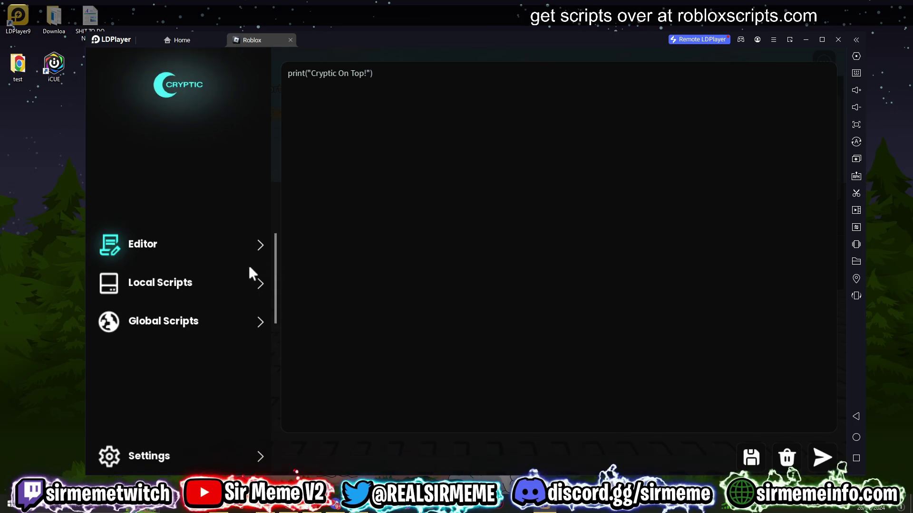
- Switch between Cryptic's local scripts, global scripts and script editor in the sidebar
left_click(176, 282)
left_click(177, 319)
left_click(185, 281)
left_click(177, 319)
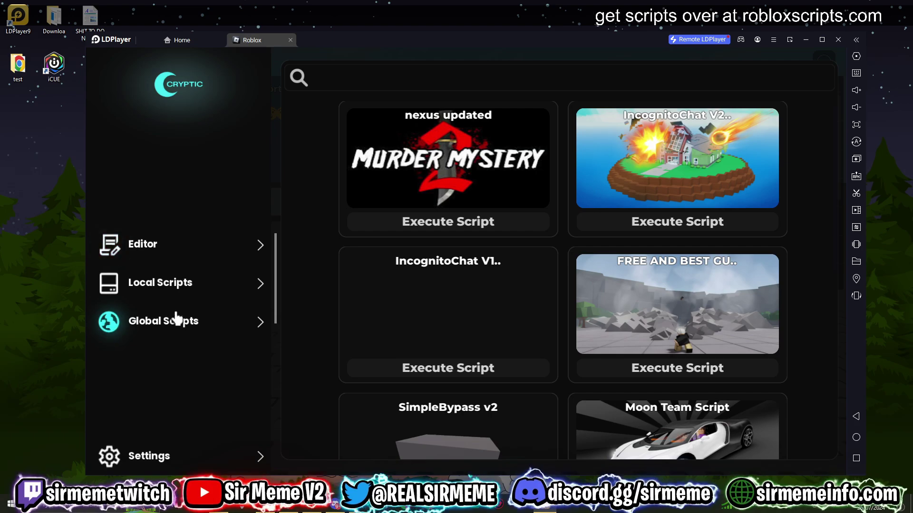
left_click(181, 286)
left_click(182, 252)
left_click(181, 283)
left_click(179, 319)
left_click(181, 284)
left_click(181, 250)
left_click(181, 282)
left_click(176, 322)
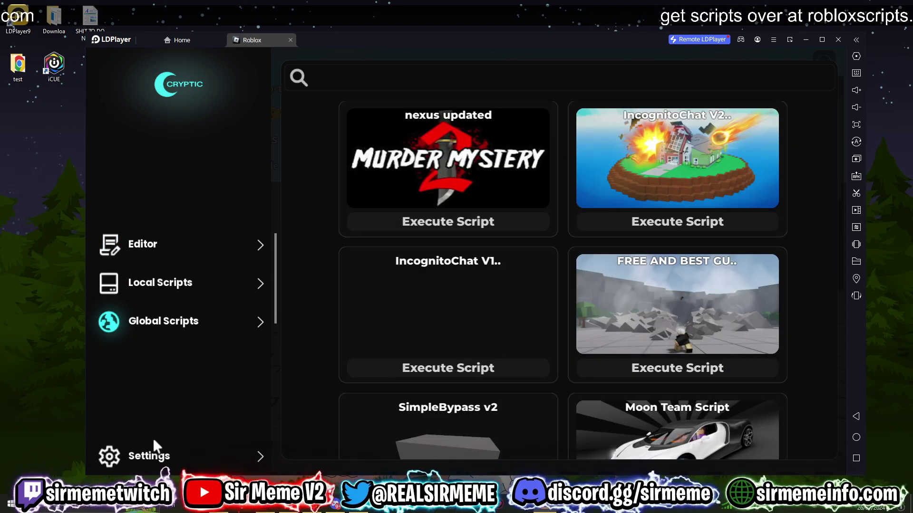
- Search Cryptic's global scripts catalogue for 'unc' test scripts
left_click(154, 454)
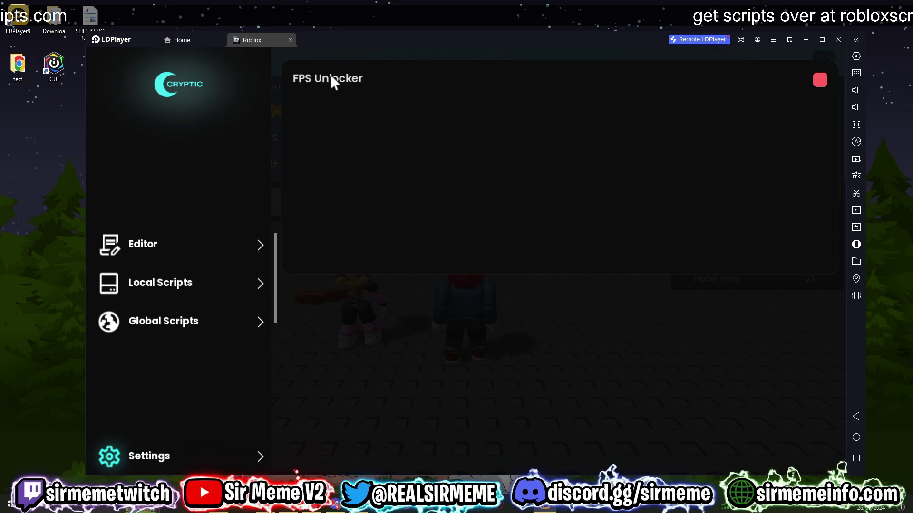
left_click(189, 321)
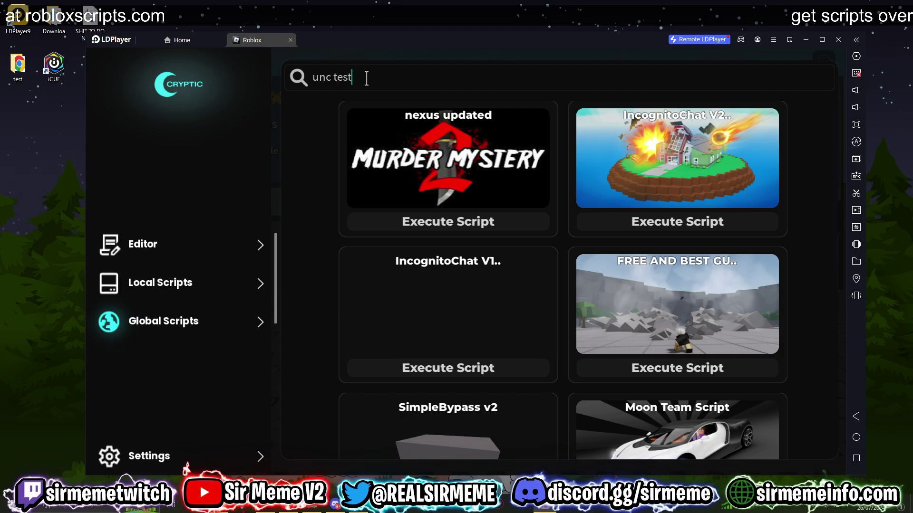
key("Return")
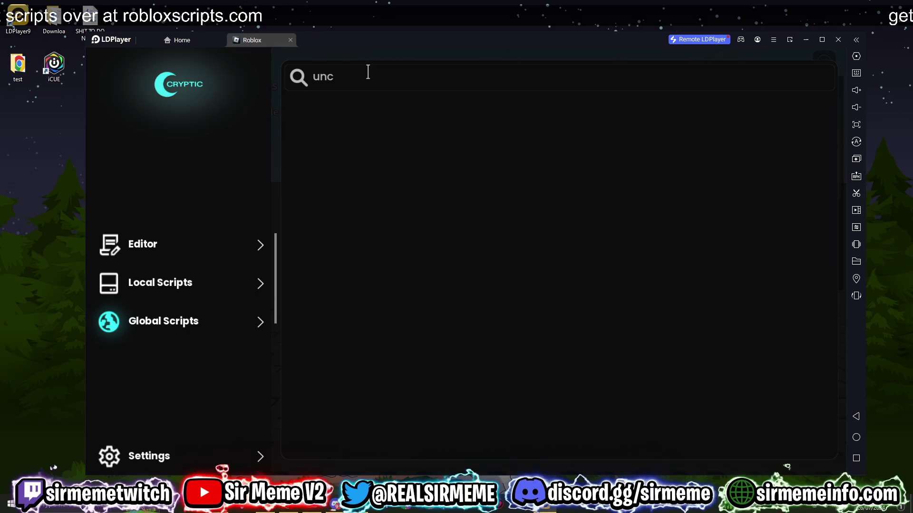
key("Return")
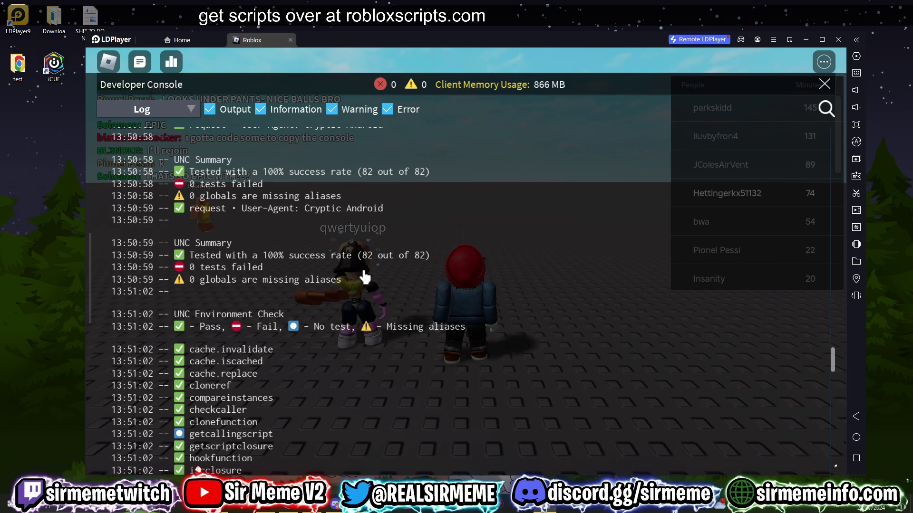
- Scroll the Developer Console log to the UNC summary (100%, 82 of 82), then close it
scroll(361, 286, "up", 3)
scroll(351, 307, "down", 3)
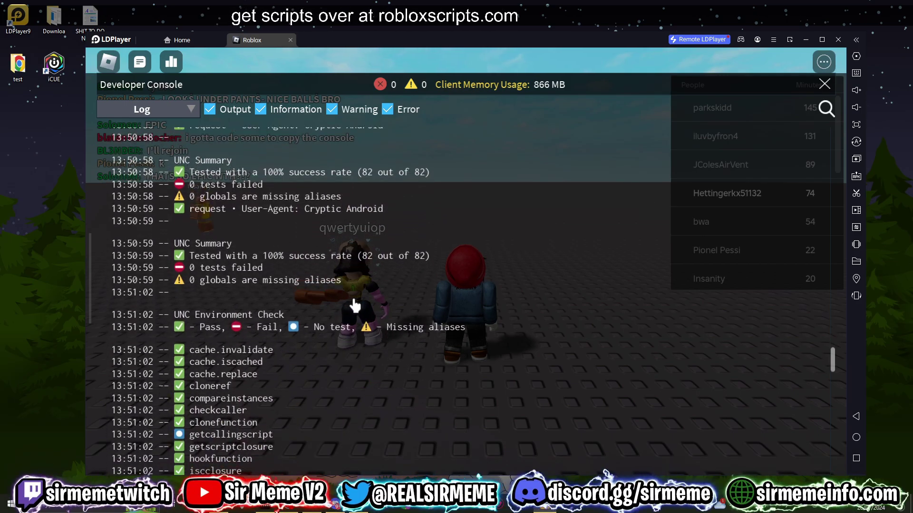
scroll(357, 306, "up", 3)
scroll(354, 306, "down", 2)
scroll(354, 305, "down", 1)
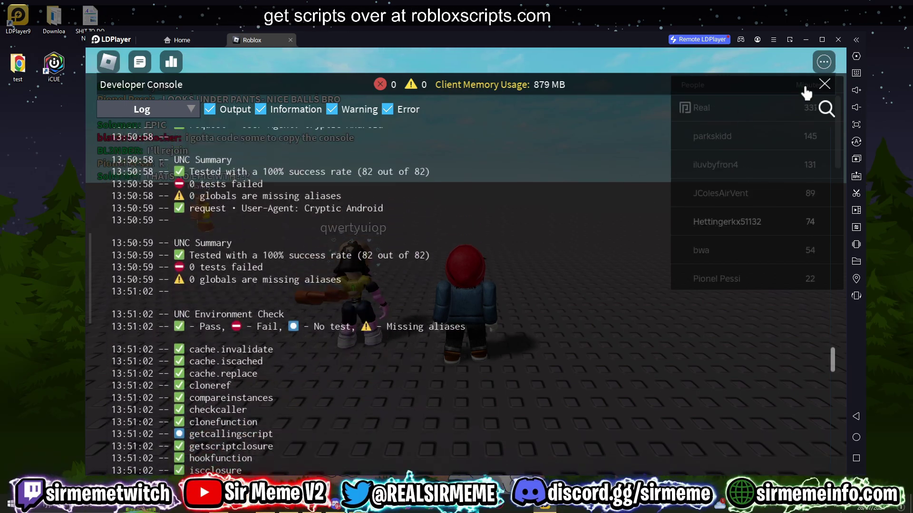
left_click(824, 85)
- Run the avatar with W, A and D through the group of players and across the baseplate
key("w")
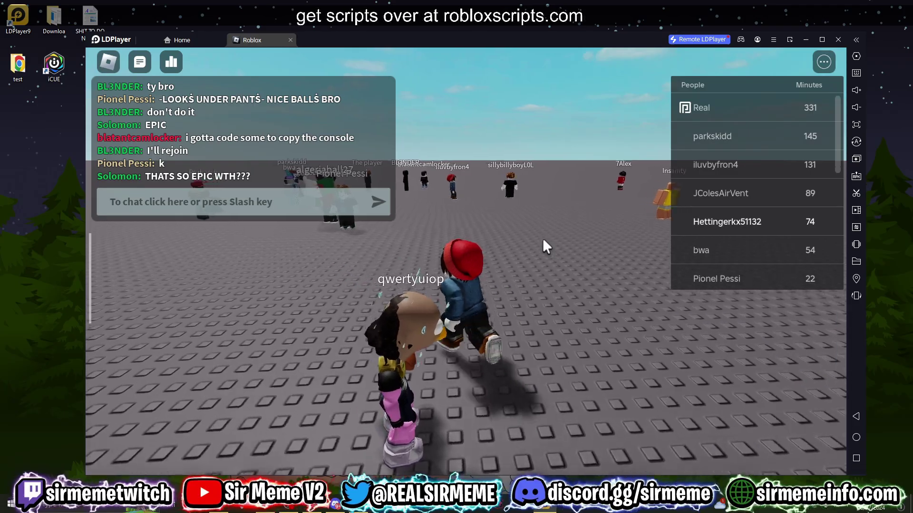
key("a")
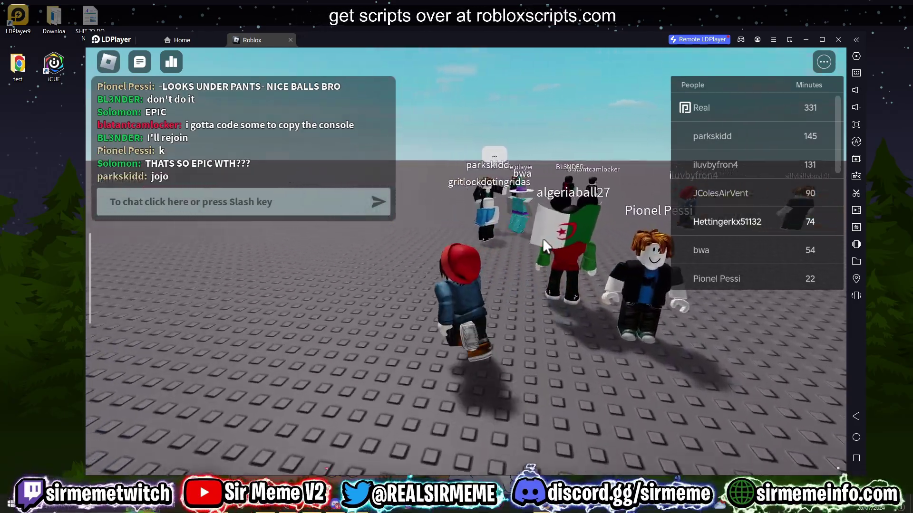
key("d")
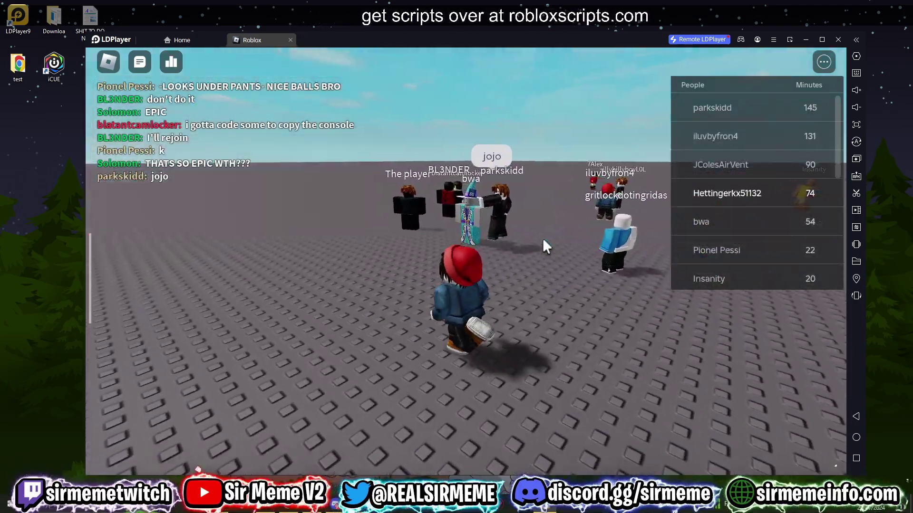
key("d")
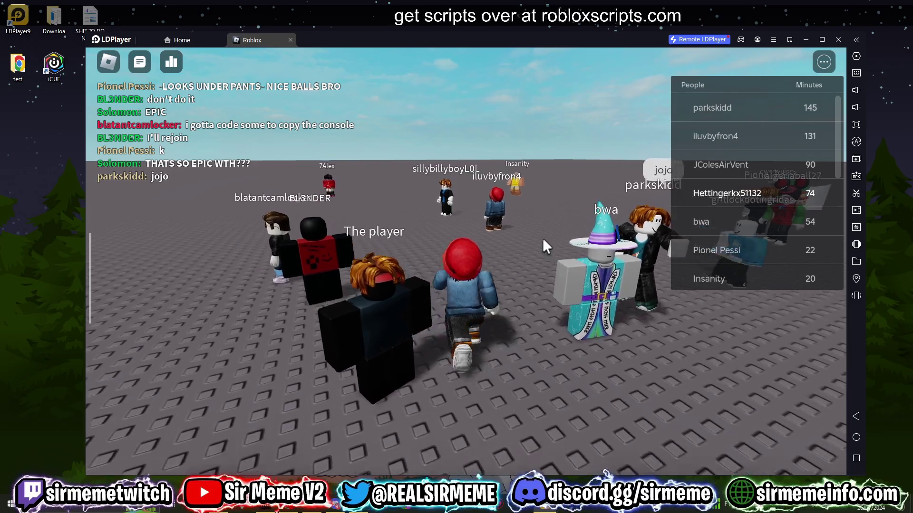
key("w")
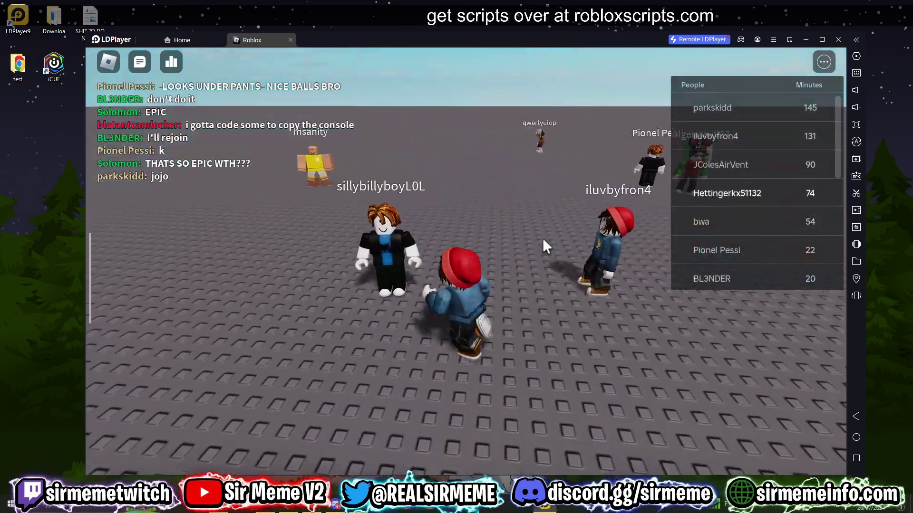
key("w")
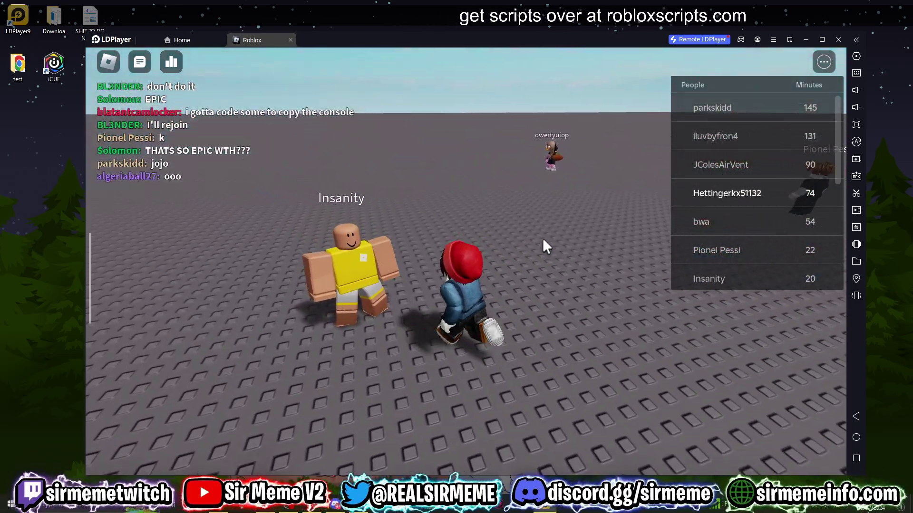
key("w")
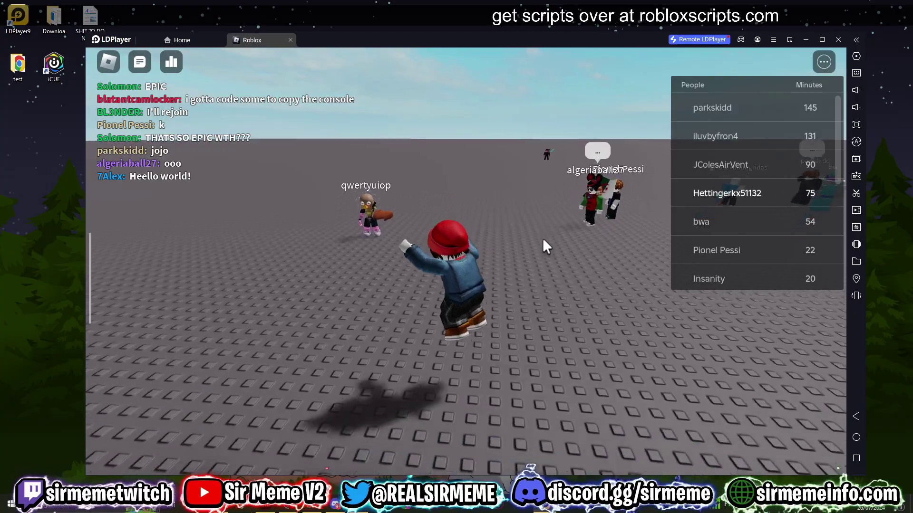
key("w")
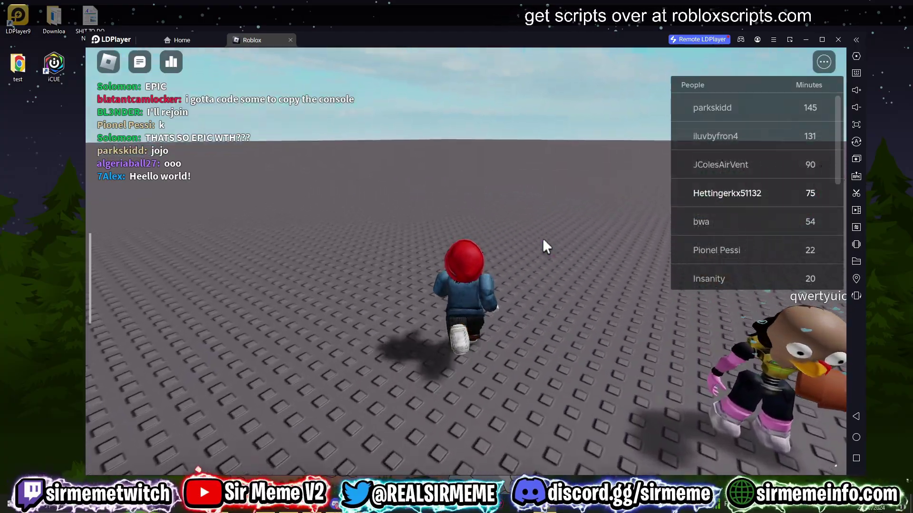
key("w")
mouse_move(326, 218)
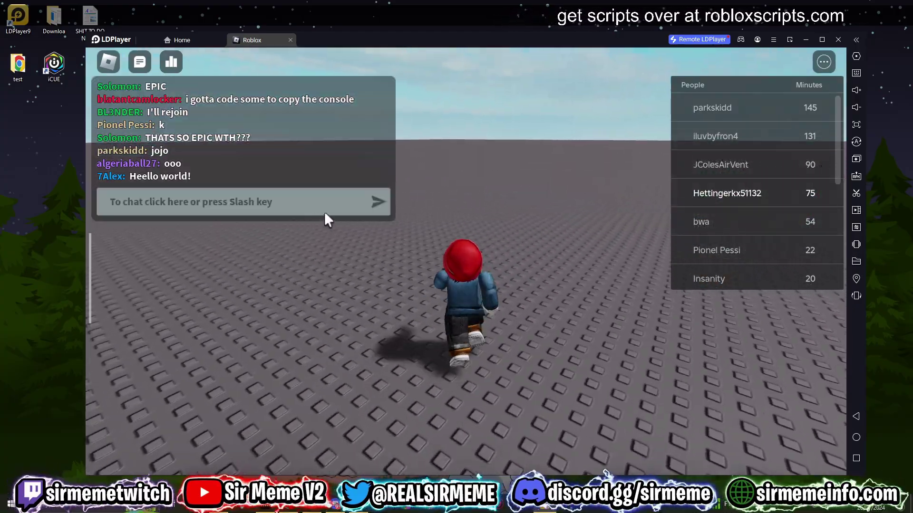
key("w")
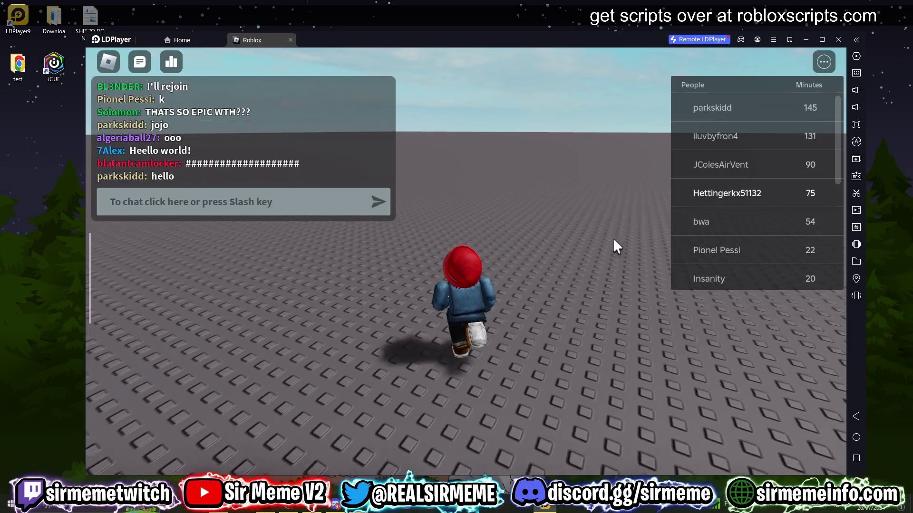